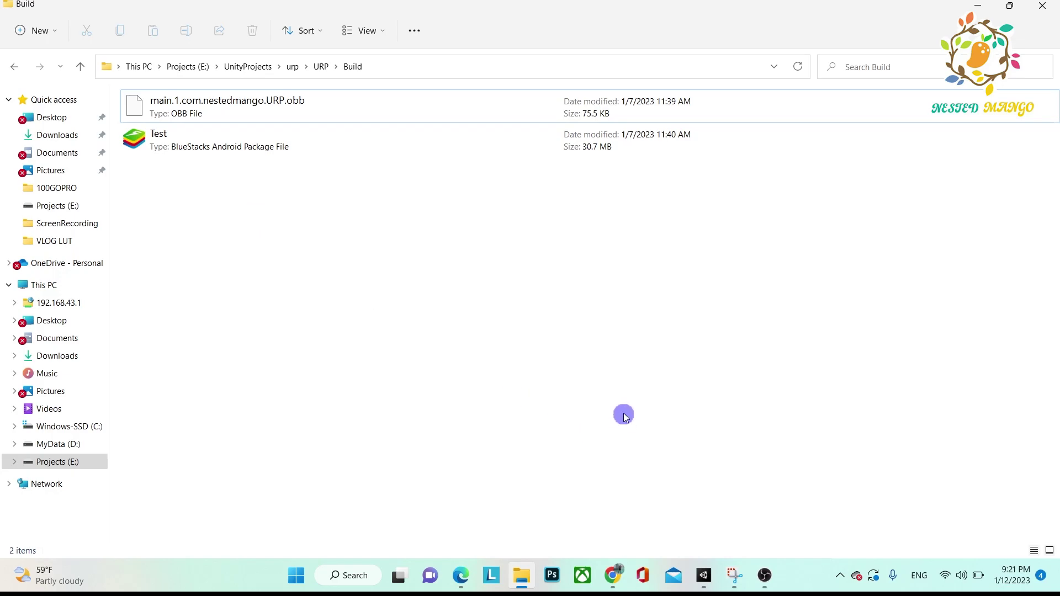
Step: Check the OBB file and Test APK in the Build folder, then return to the Unity editor
left_click(704, 576)
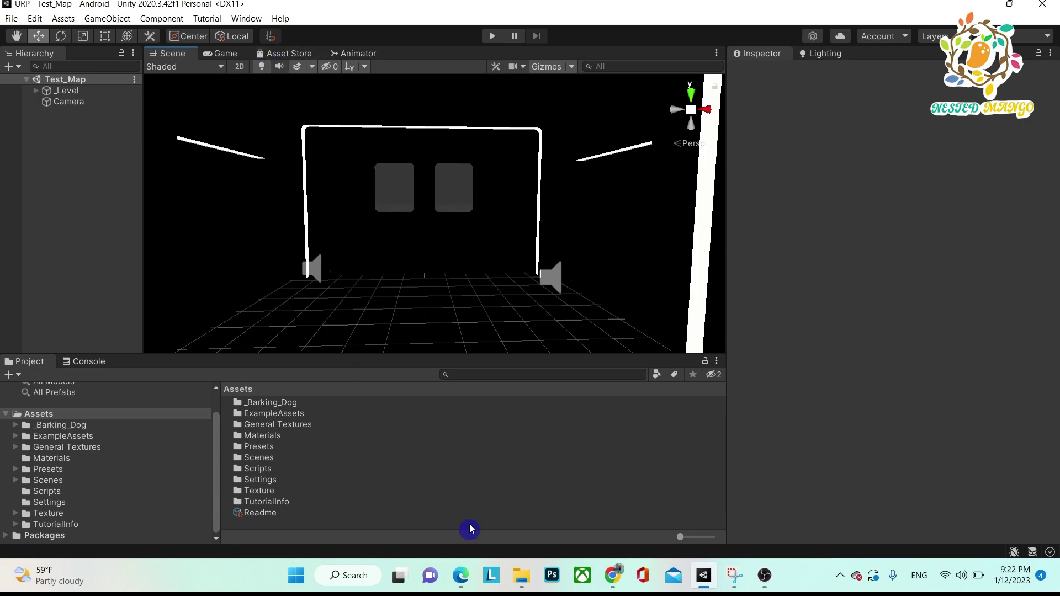
Step: Go to the Oculus Integration store page in Edge, dismiss the cookie notice, and choose Open in Unity
left_click(288, 53)
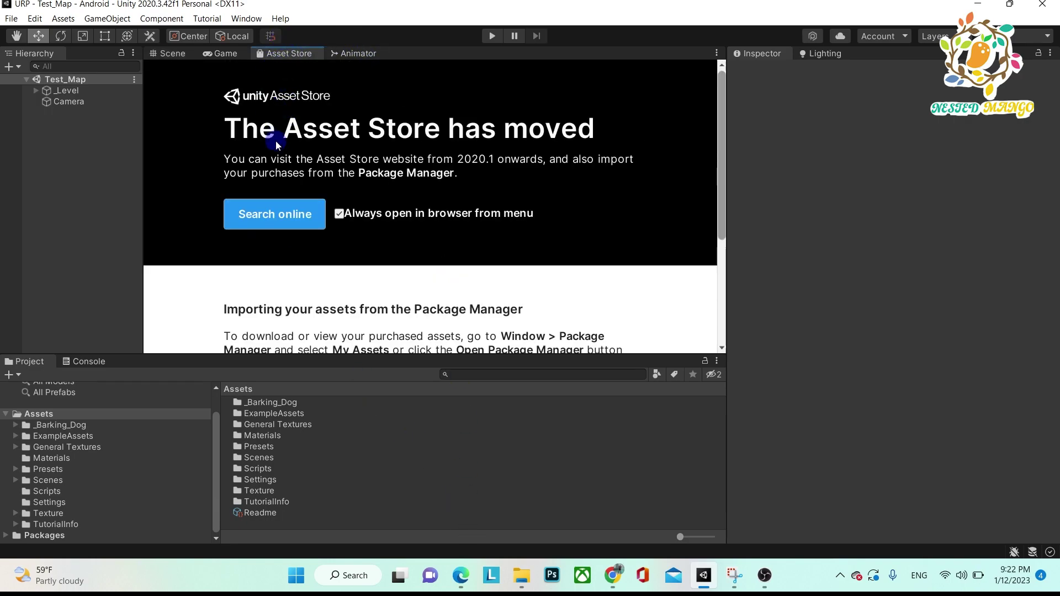
left_click(461, 573)
left_click(111, 7)
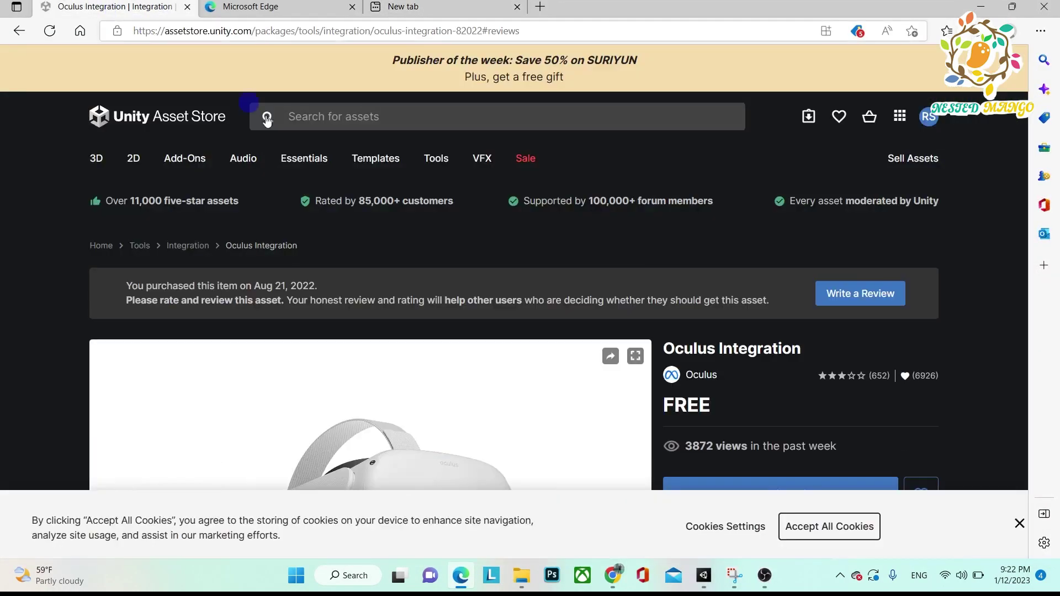
scroll(563, 351, "down", 1)
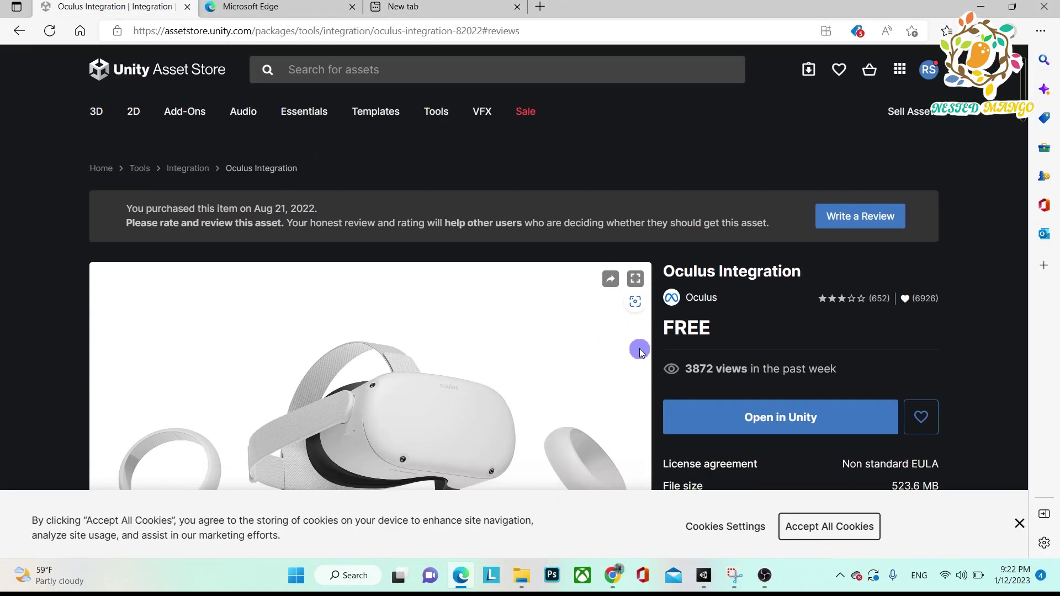
left_click(1020, 524)
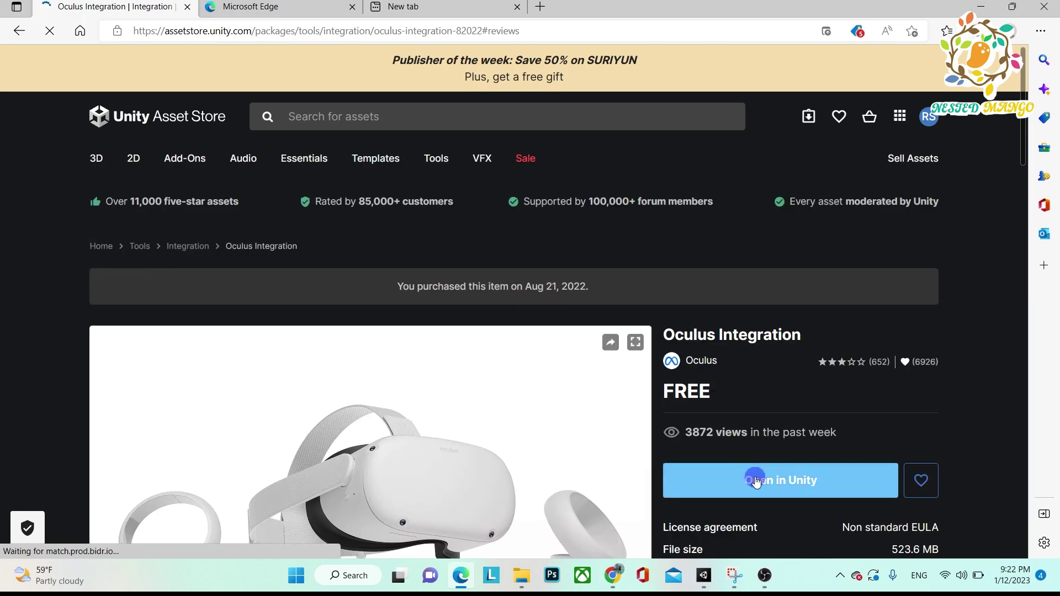
scroll(729, 408, "down", 3)
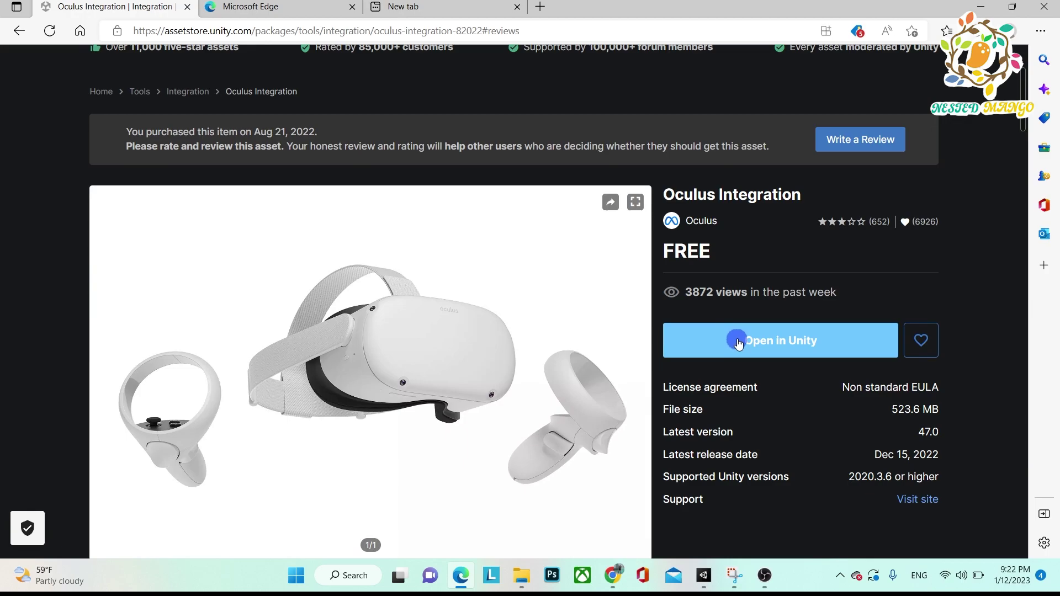
left_click(740, 341)
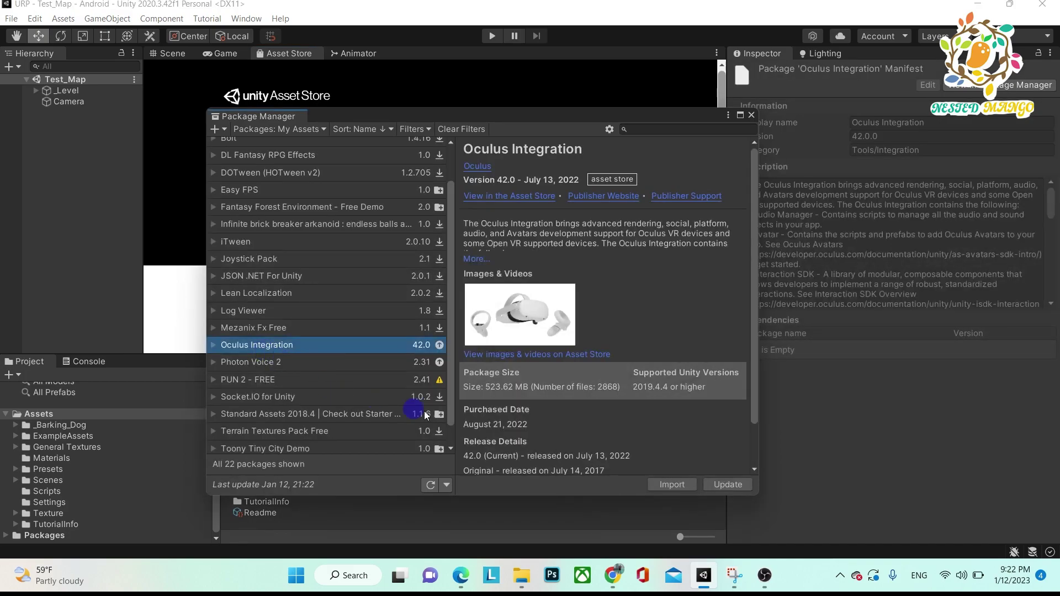
Step: Import Oculus Integration 42.0 into the project with all package files checked
left_click(681, 486)
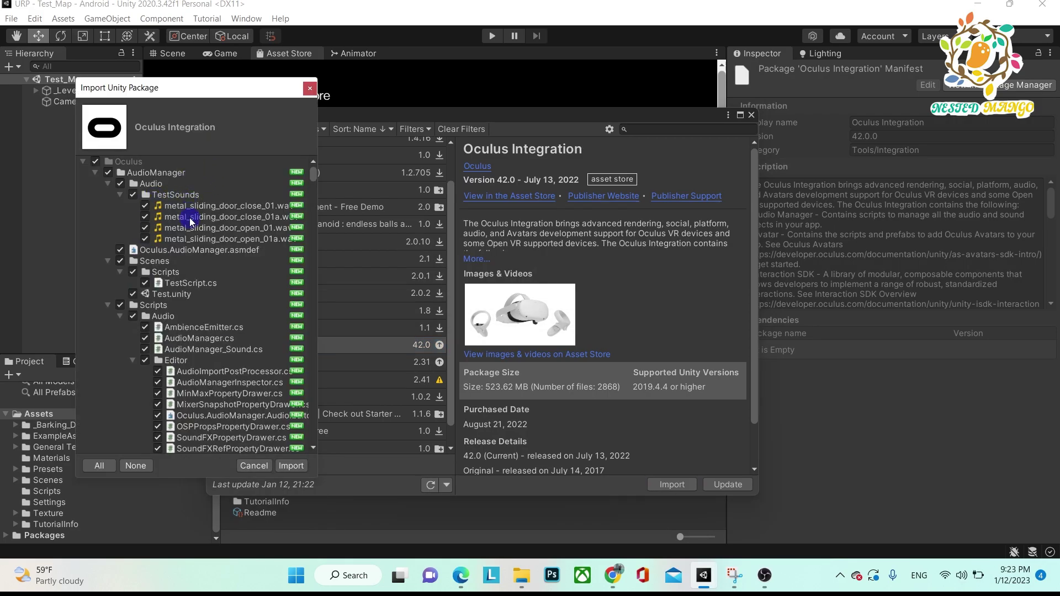
scroll(221, 340, "down", 15)
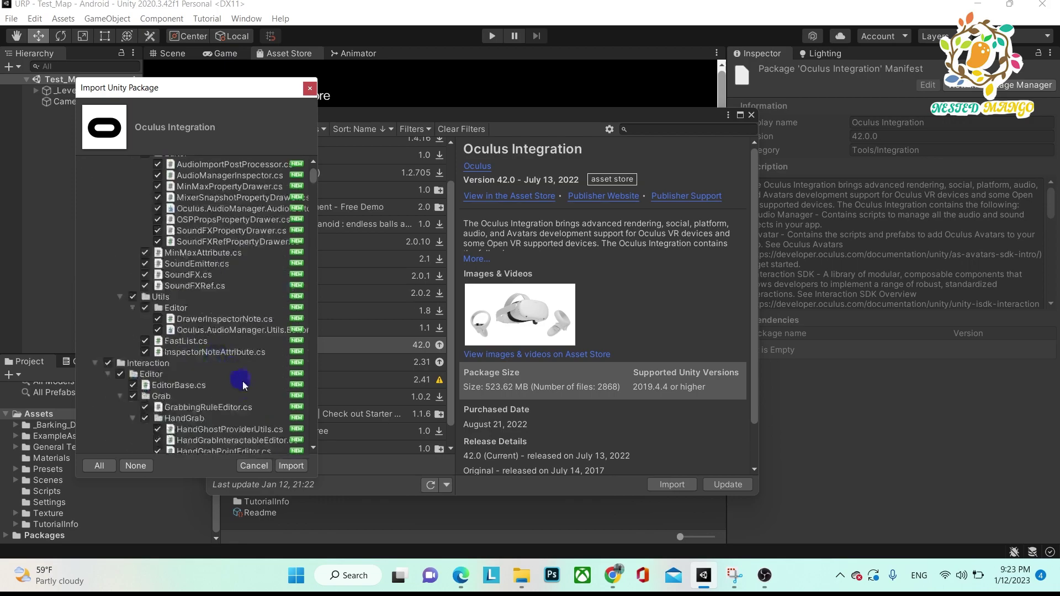
left_click(289, 467)
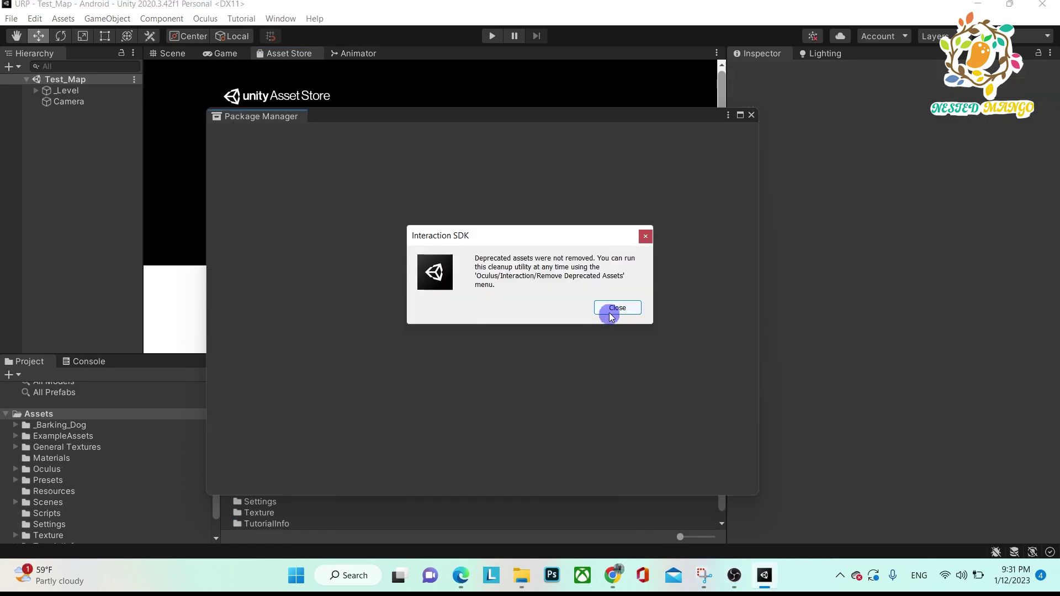
Step: Dismiss the deprecated-assets notice, close Package Manager, and launch Oculus > Tools > Oculus Platform Tool
left_click(610, 311)
left_click(205, 18)
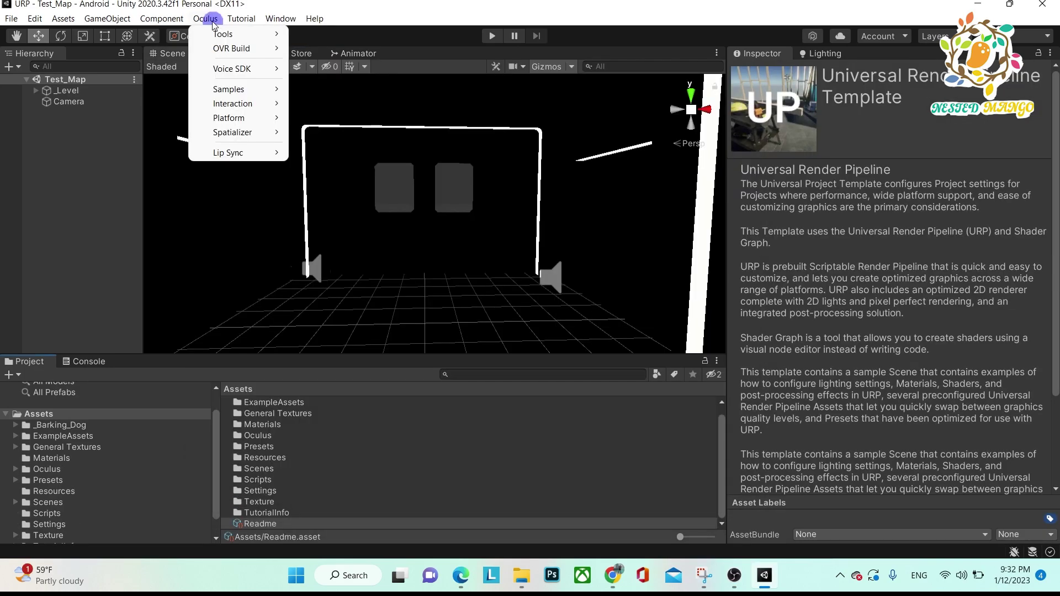
left_click(207, 19)
left_click(212, 22)
mouse_move(234, 39)
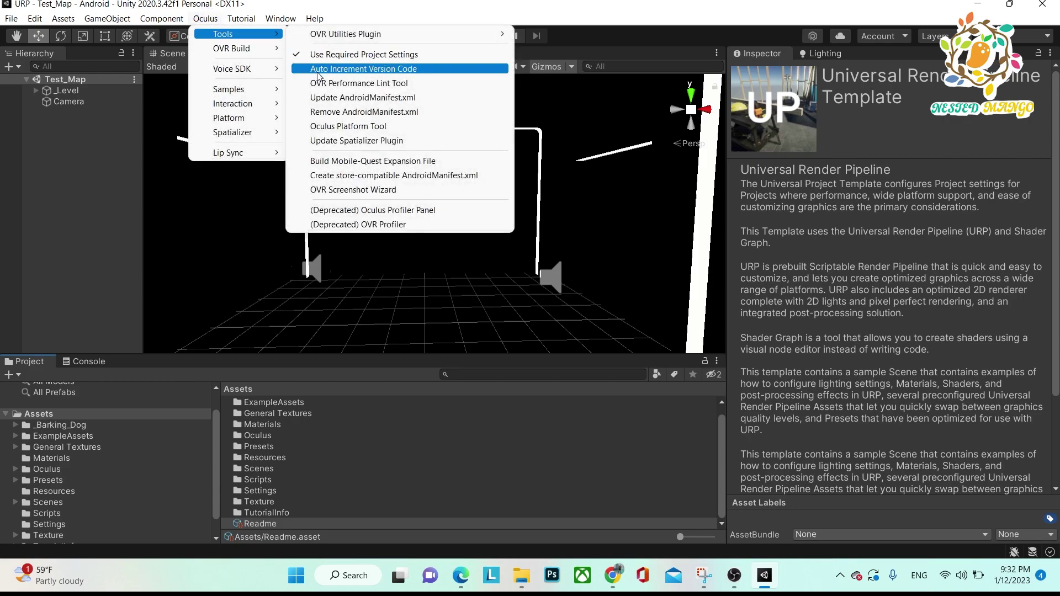
left_click(343, 126)
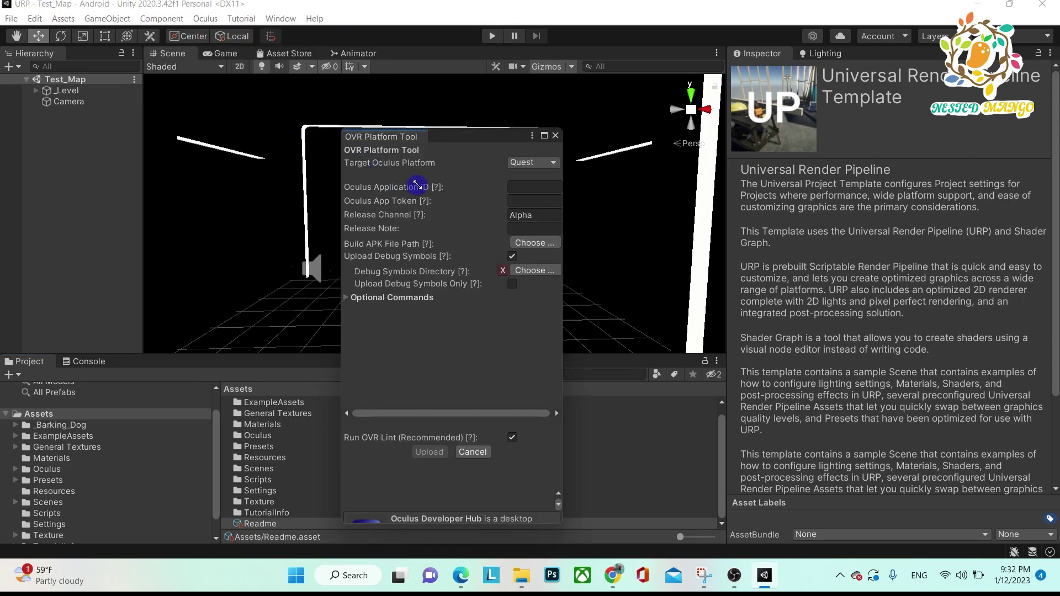
Step: Maximize the Platform Tool, keep Quest as target platform, and bring up the App ID reference screenshot
left_click(544, 135)
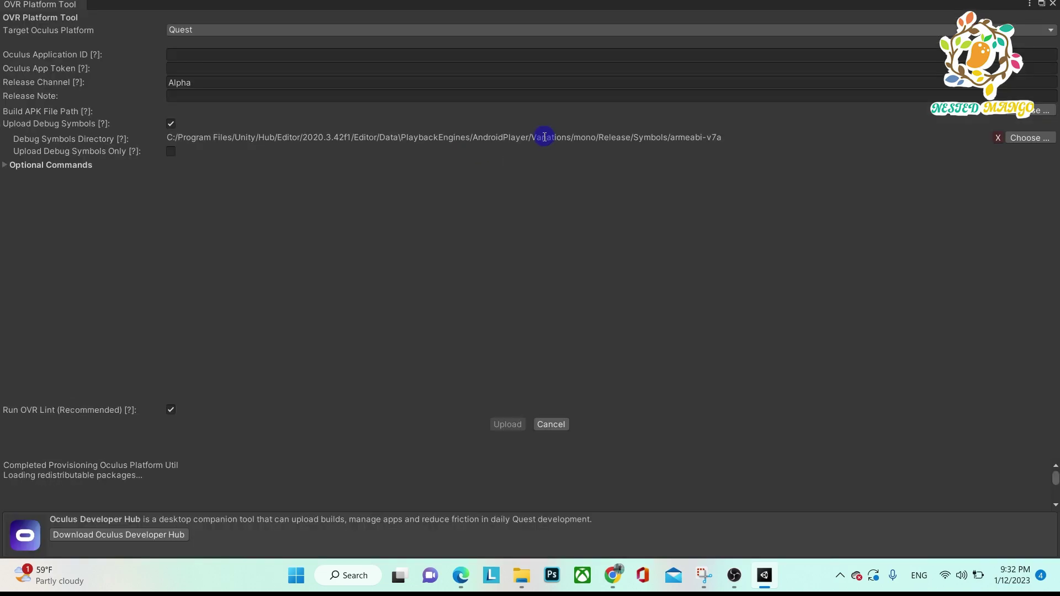
left_click(191, 27)
left_click(183, 59)
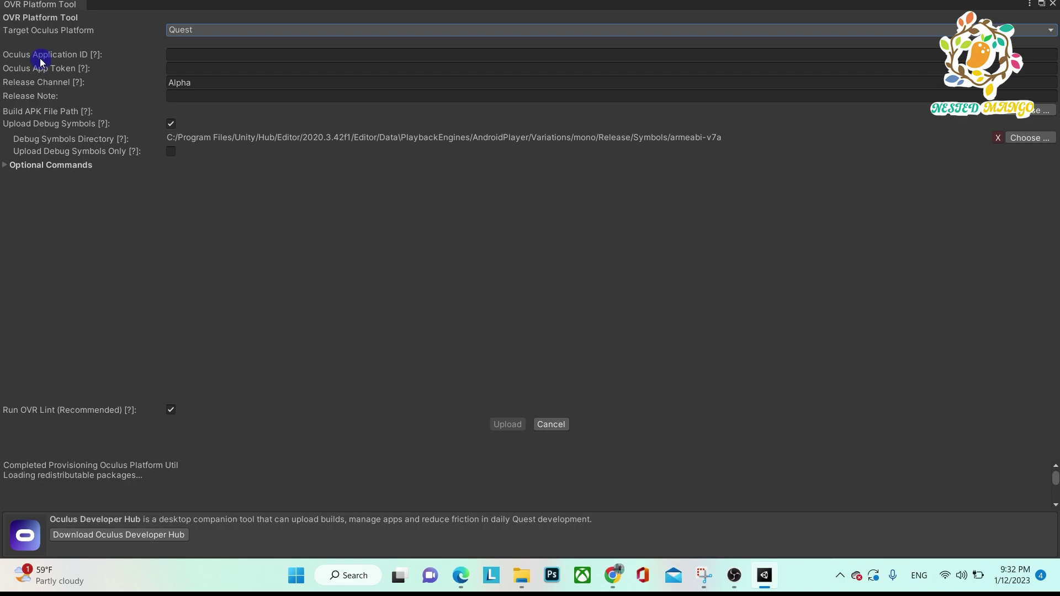
left_click(204, 53)
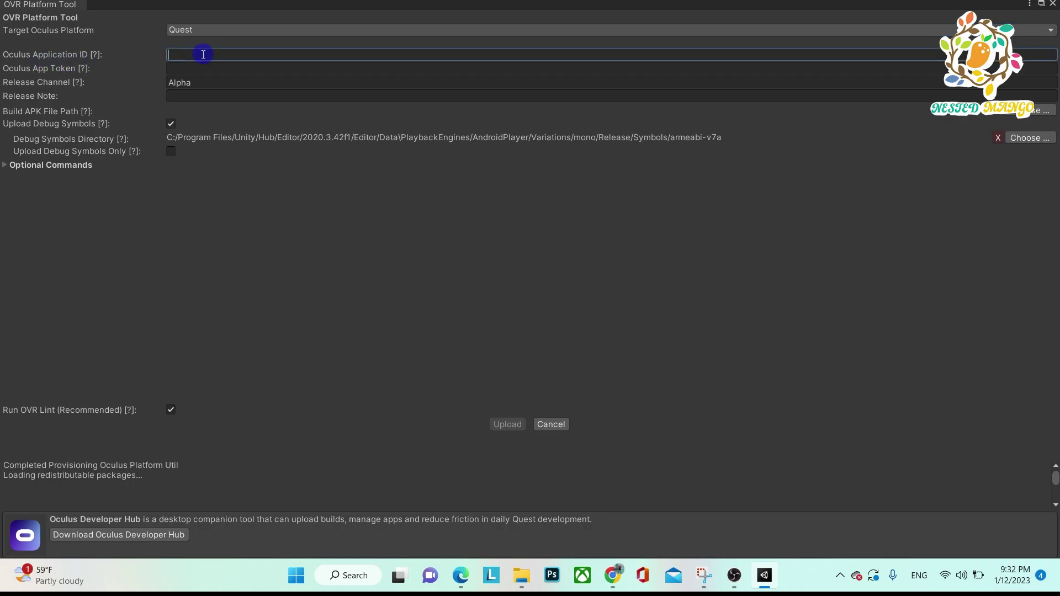
left_click(177, 69)
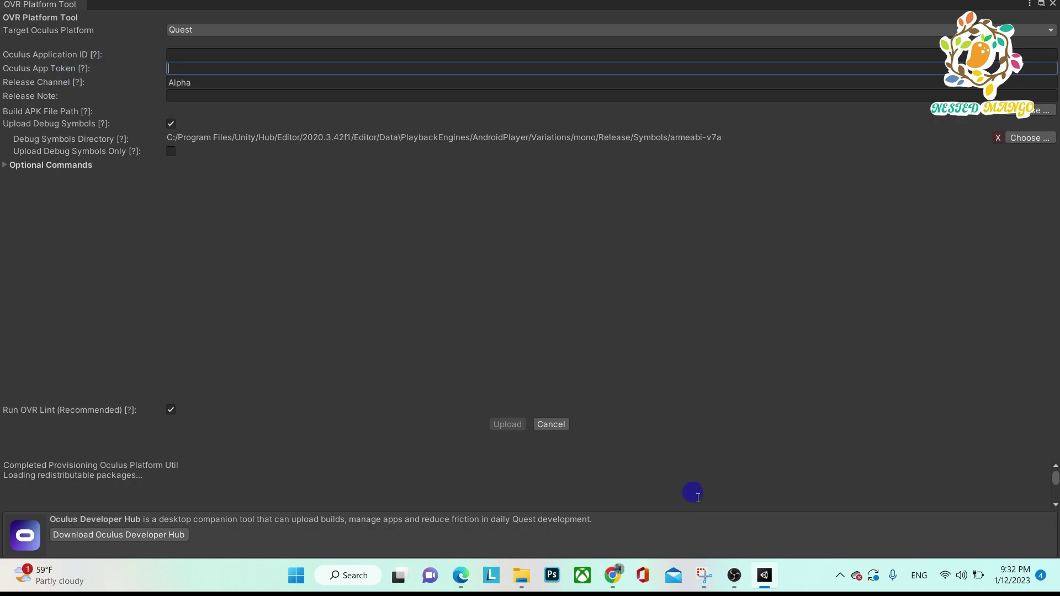
left_click(704, 575)
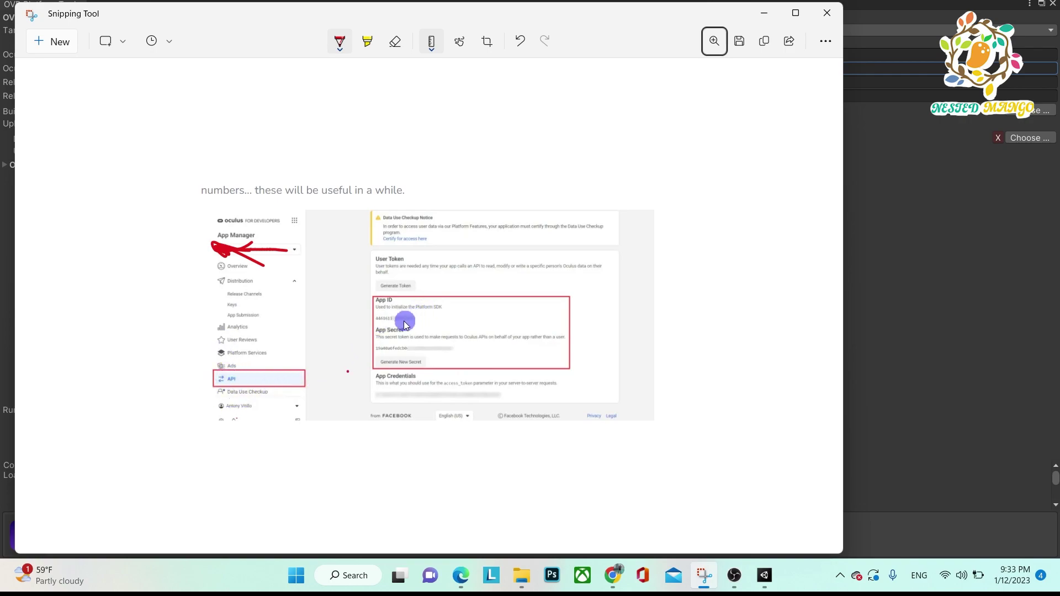
Step: Zoom into the screenshot's App ID and App Secret section, then switch back to Unity
scroll(404, 328, "up", 1, "ctrl")
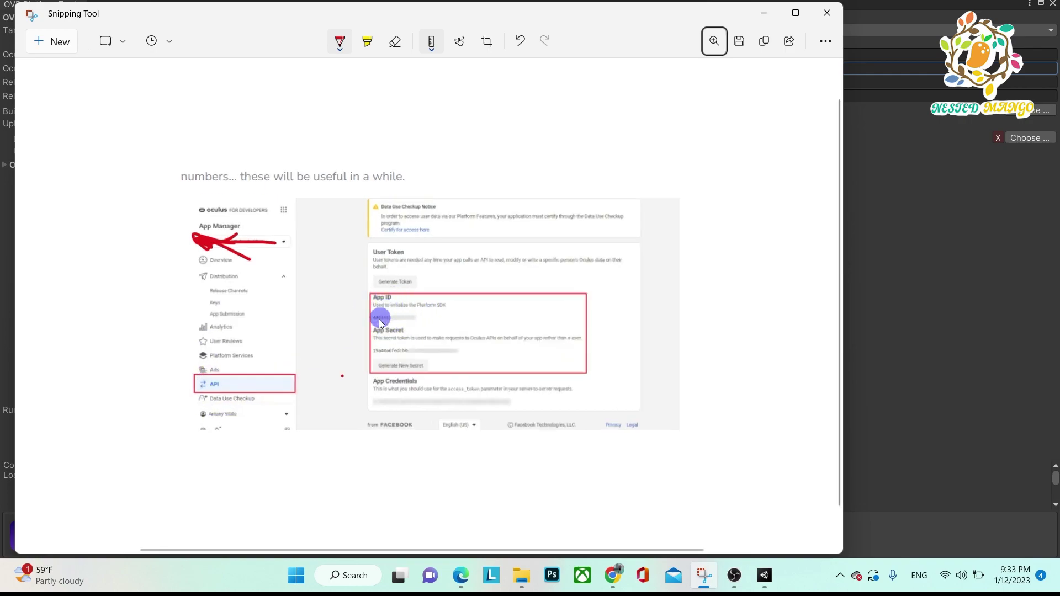
key("alt+Tab")
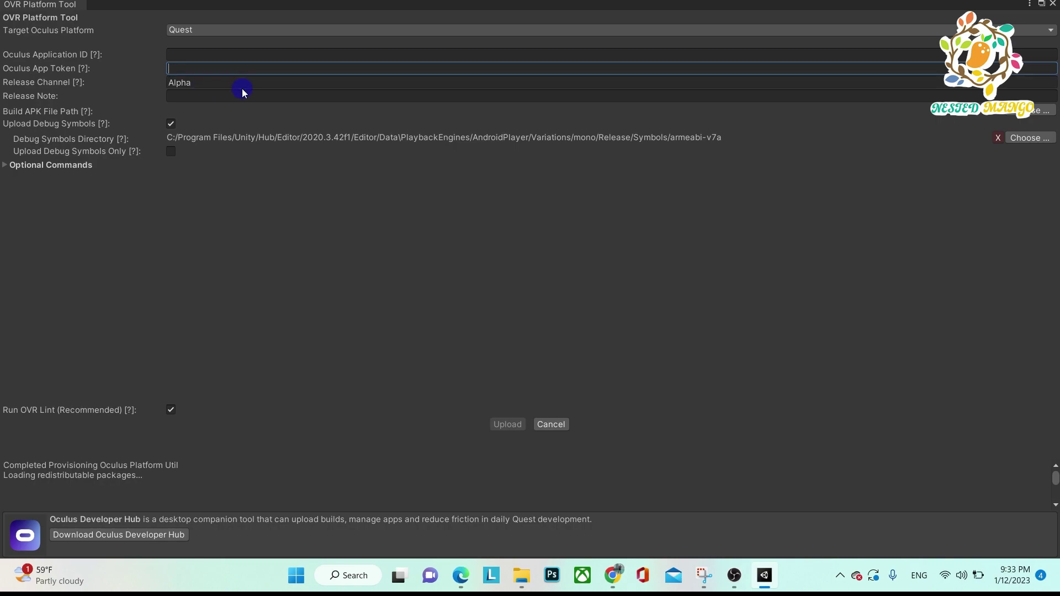
Step: Keep the OVR Platform Tool's Release Channel value set to Alpha
left_click(219, 86)
left_click(216, 87)
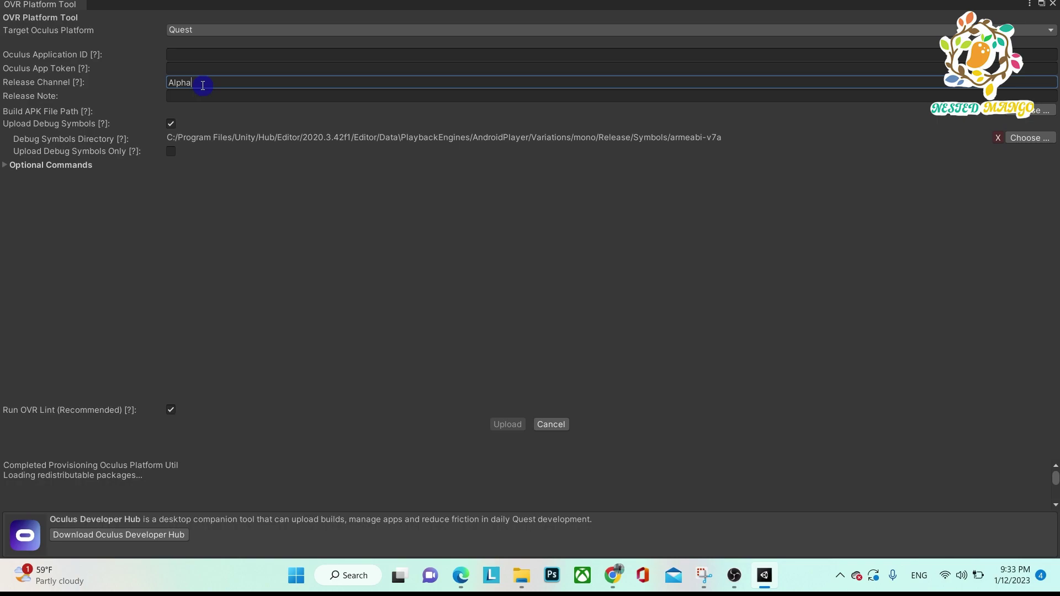
left_click_drag(166, 84, 202, 84)
double_click(182, 87)
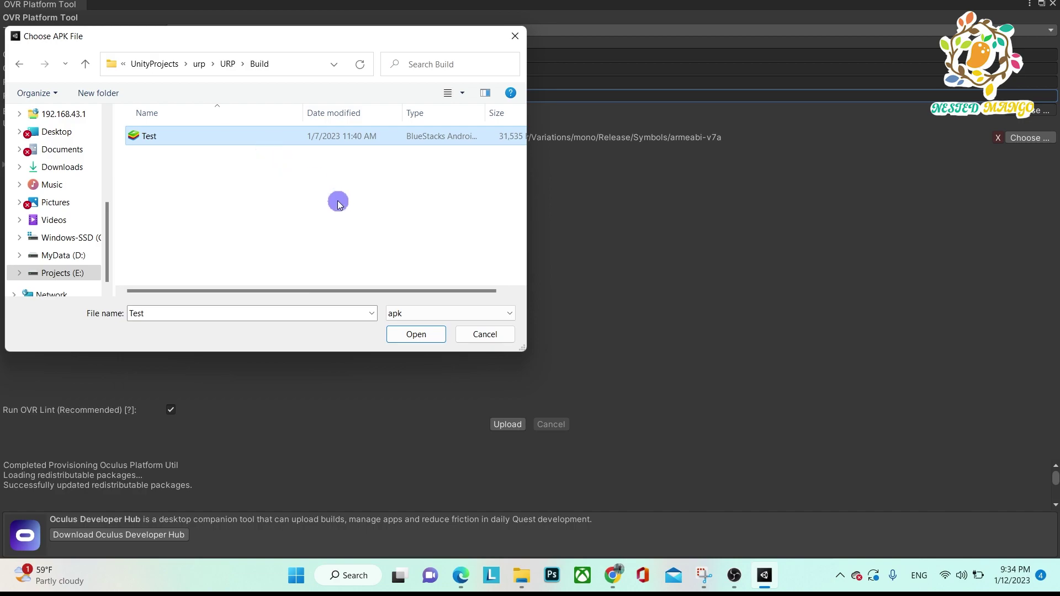
Step: Choose Test.apk from the Build folder as the build APK file
left_click(406, 336)
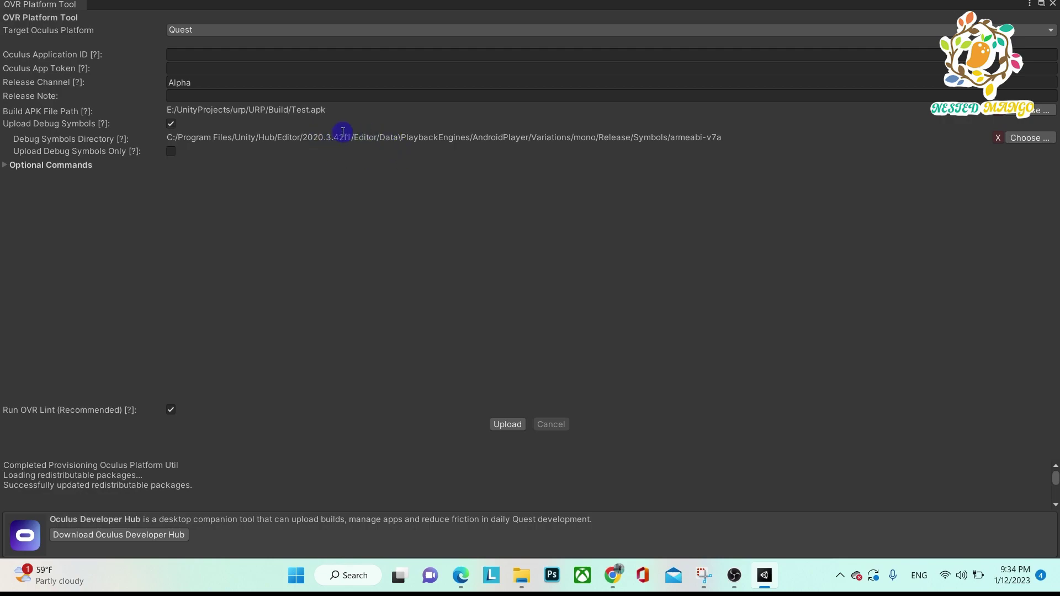
Step: Under Optional Commands > Expansion Files, pick main.1.com.nestedmango.URP.obb from the pasted Build folder path
left_click(10, 168)
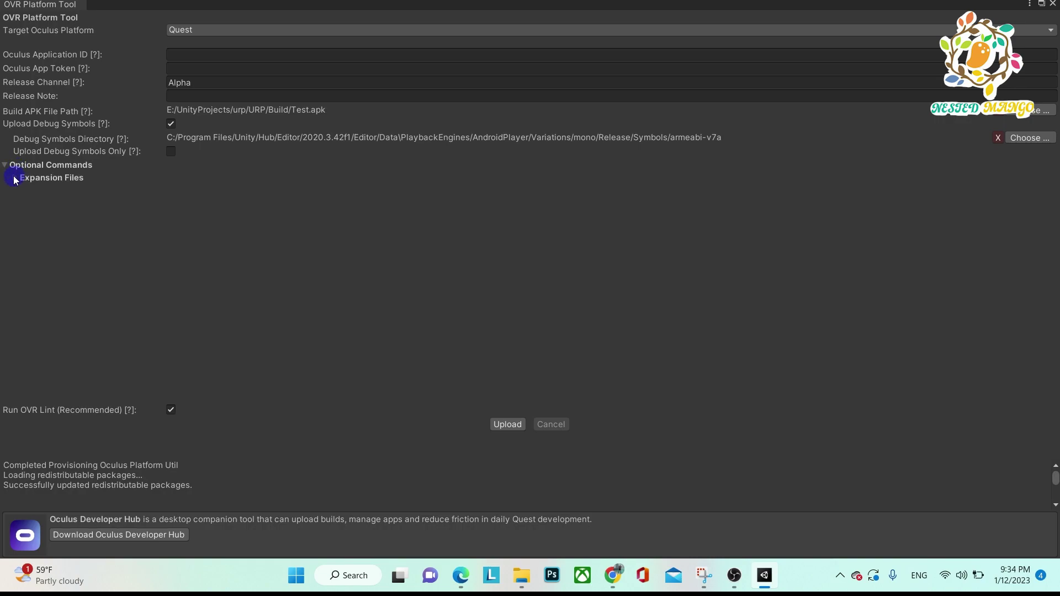
left_click(15, 178)
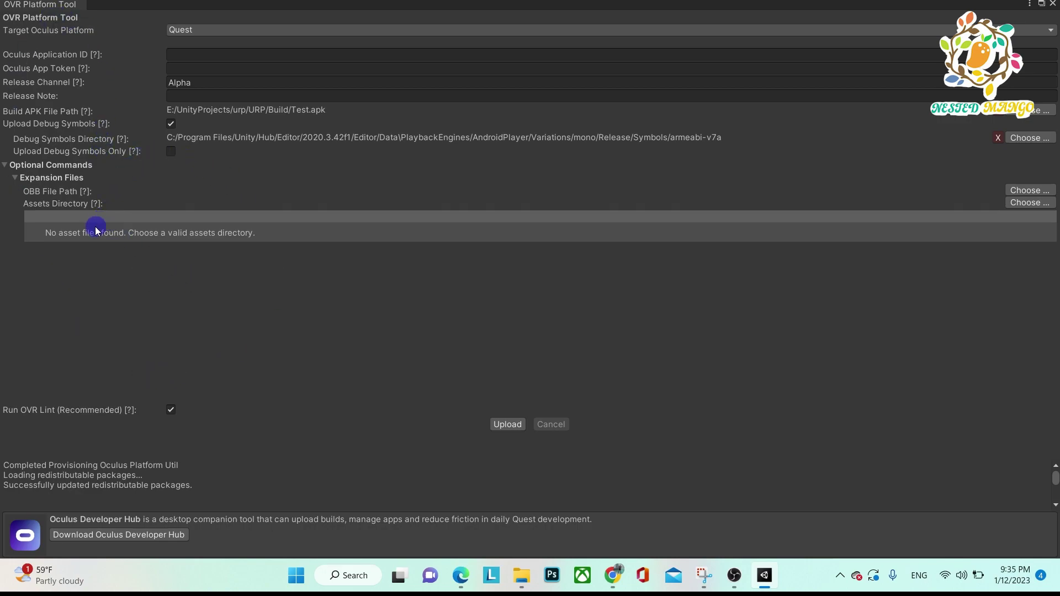
left_click(1014, 194)
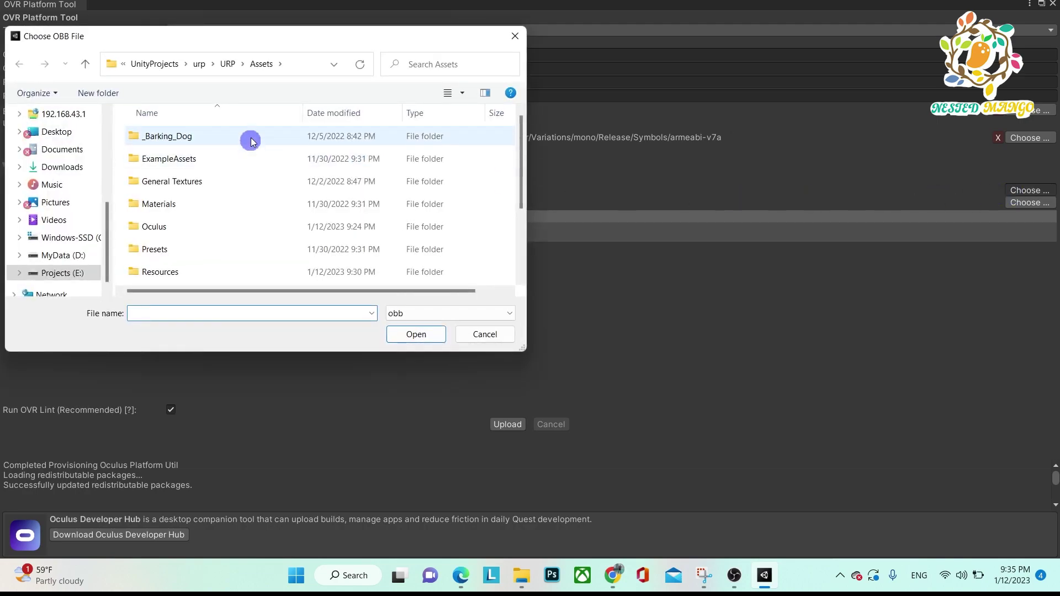
left_click(303, 65)
type("E:\\UnityProjects\\urp\\URP\\Build")
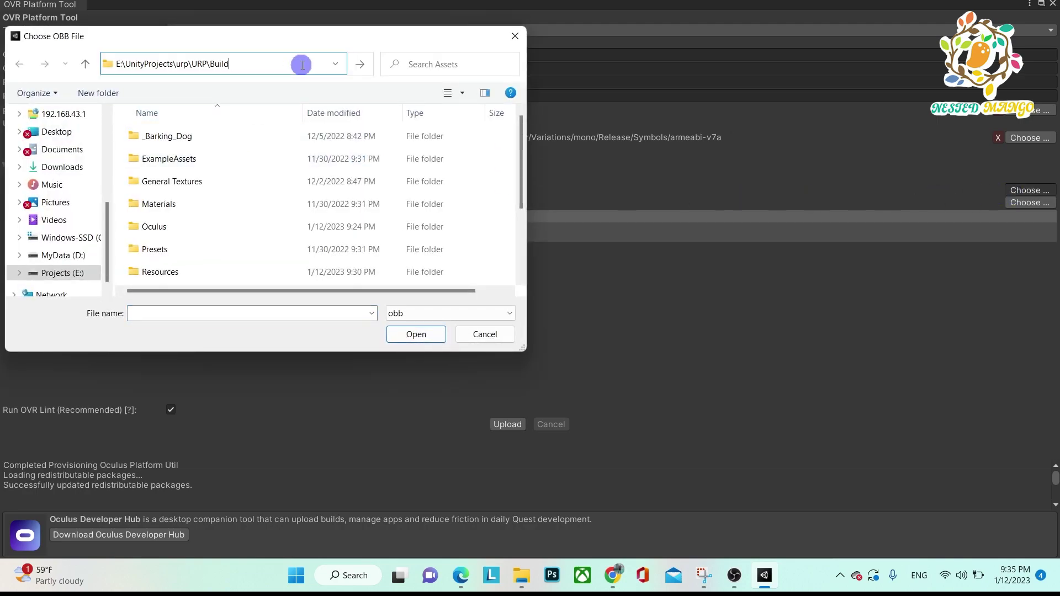
key("Return")
left_click(210, 141)
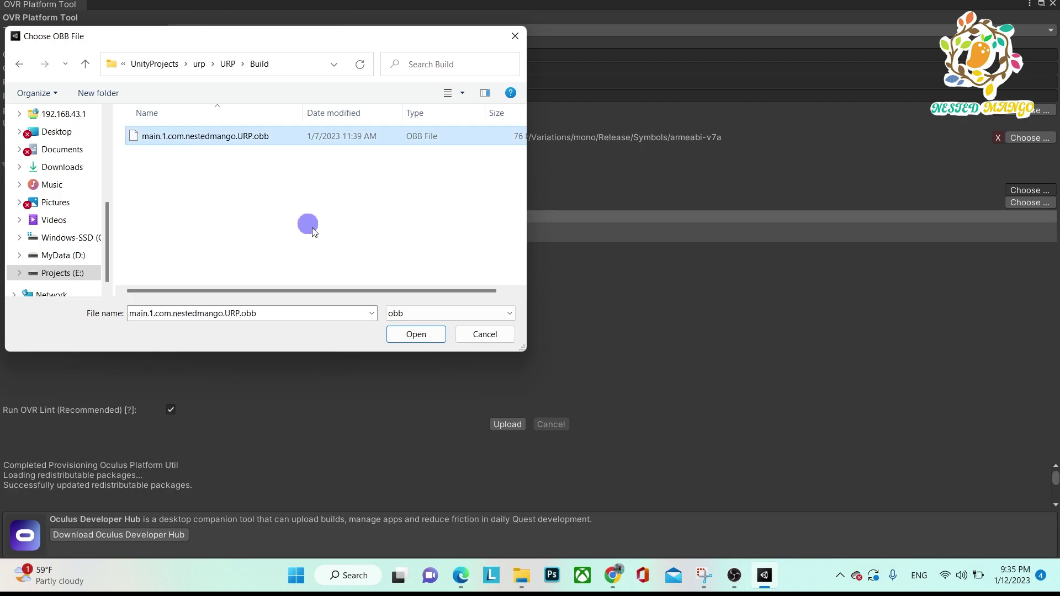
left_click(416, 334)
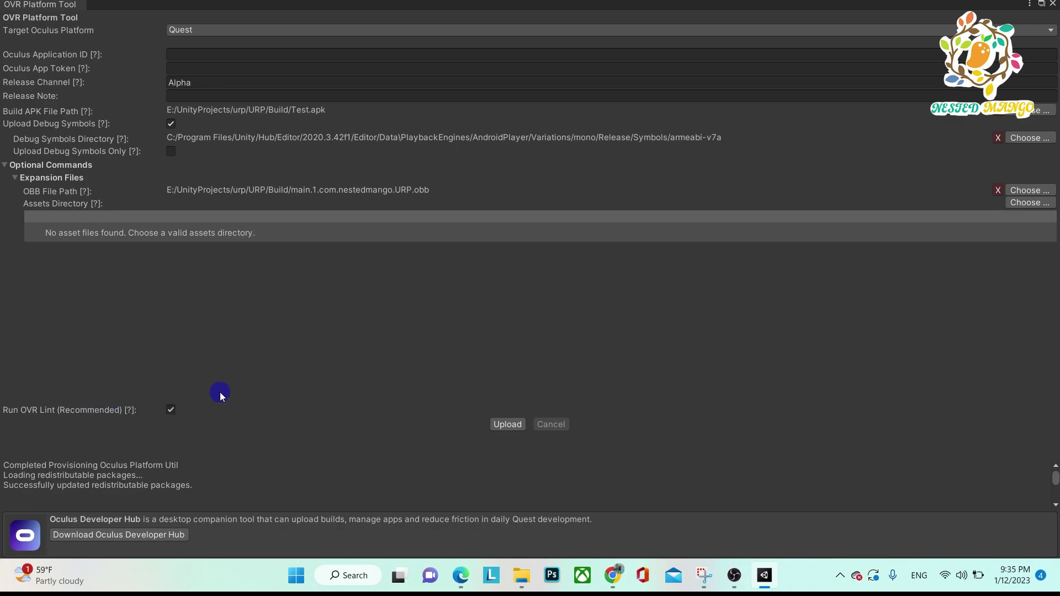
Step: Restore the Platform Tool to a floating window, re-enable Run OVR Lint, and launch the OVR Performance Lint Tool
left_click(172, 414)
double_click(354, 5)
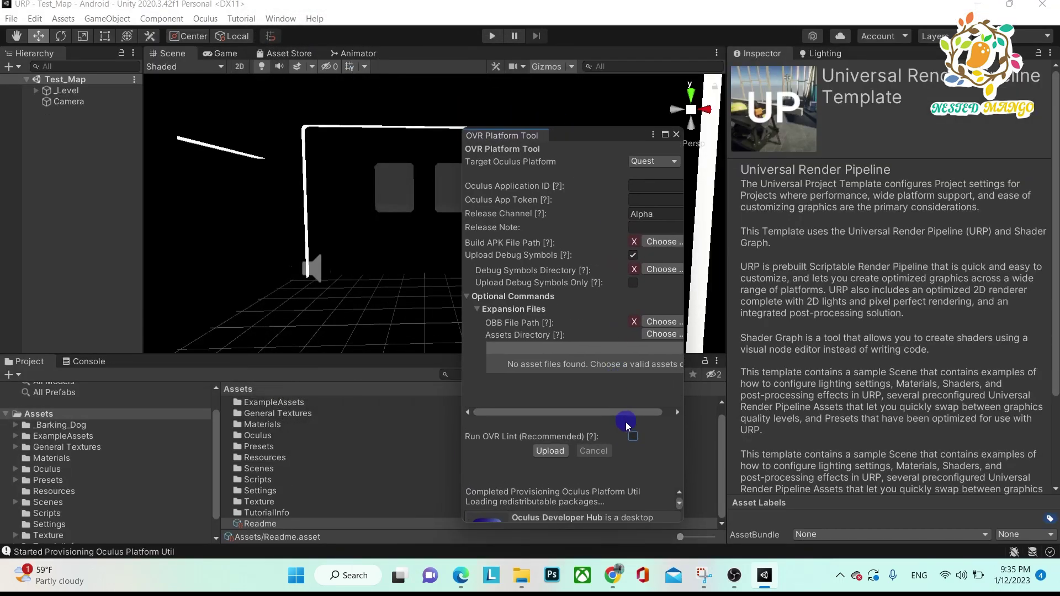
left_click(632, 436)
left_click(213, 19)
mouse_move(234, 50)
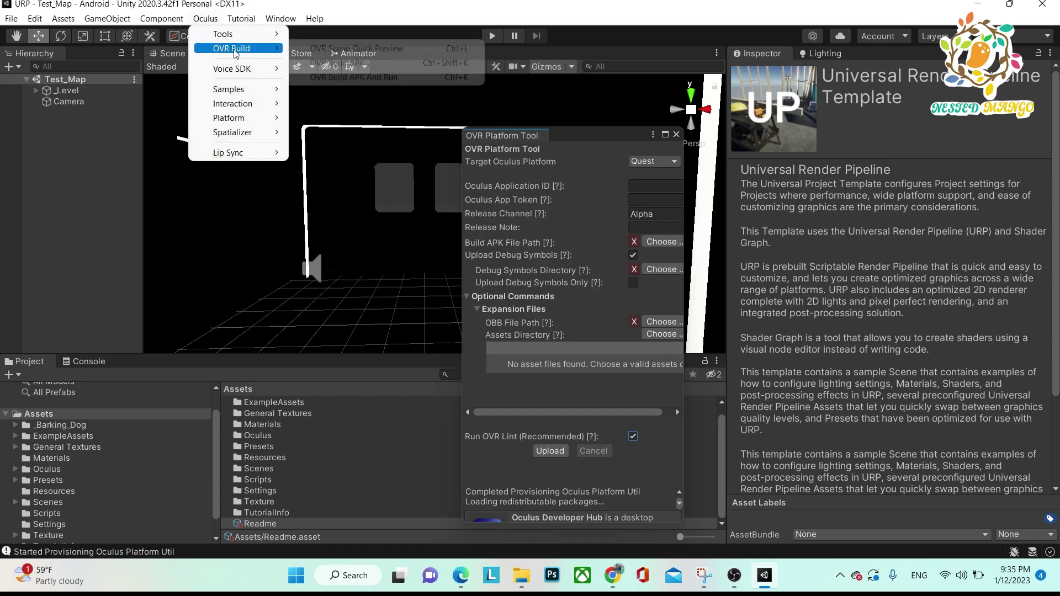
mouse_move(253, 35)
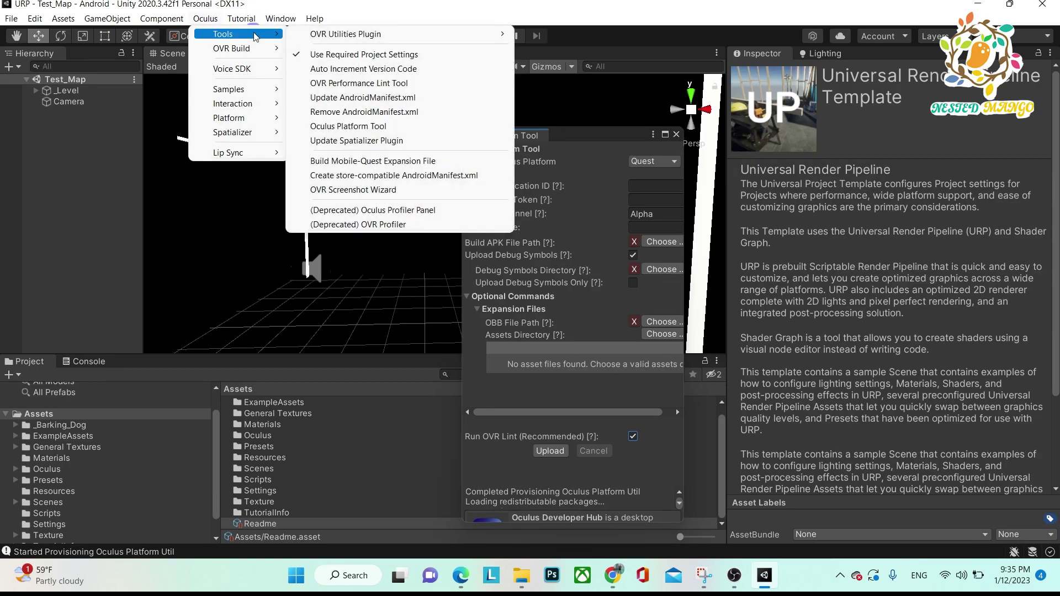
left_click(364, 83)
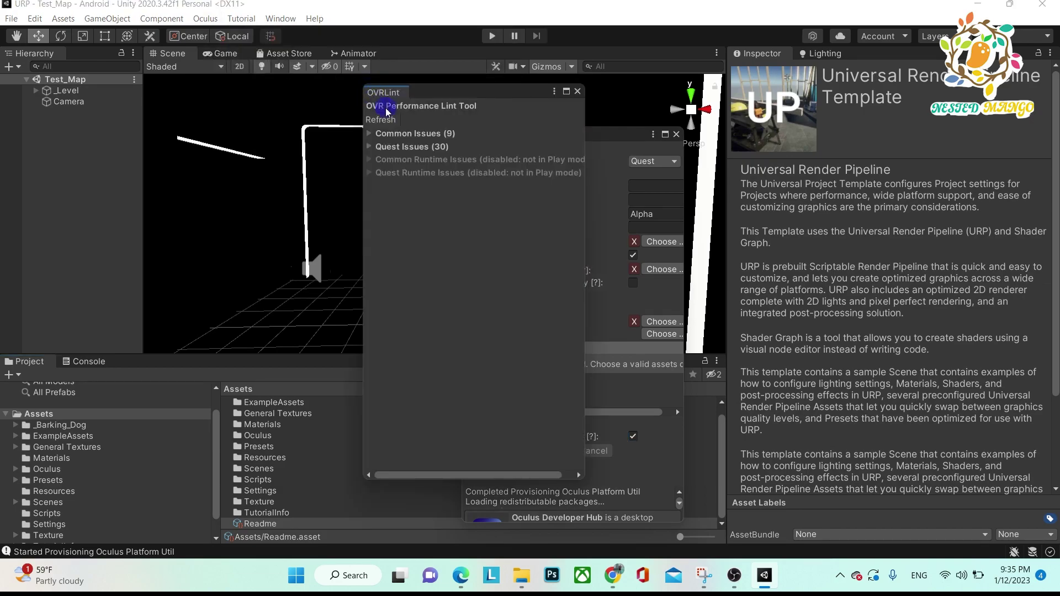
Step: Fix the Pixel Light Count and Stereo Rendering common issues, then review the Quest Issues list
left_click(377, 135)
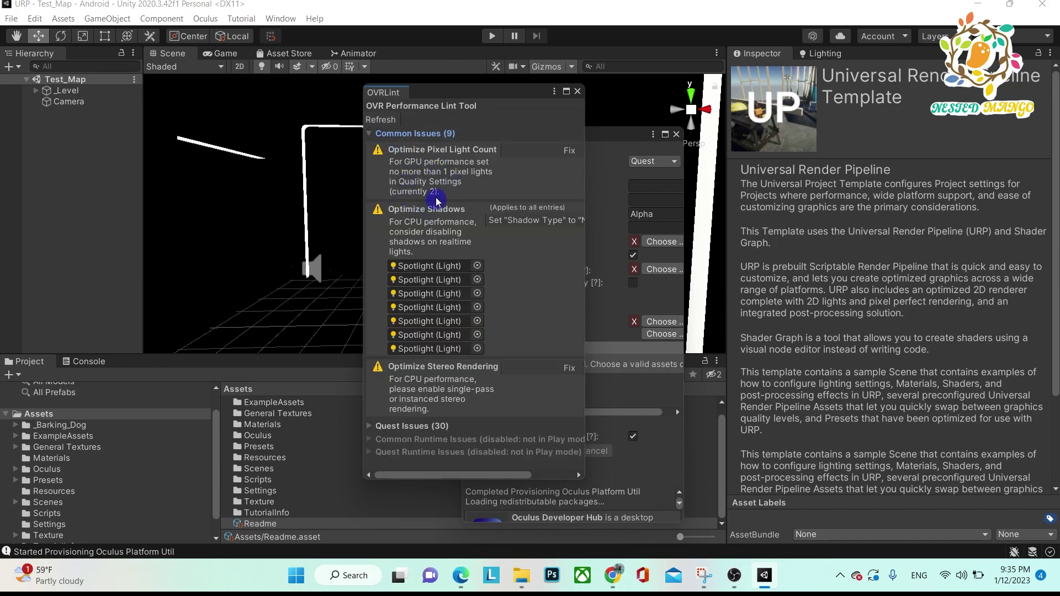
left_click(573, 153)
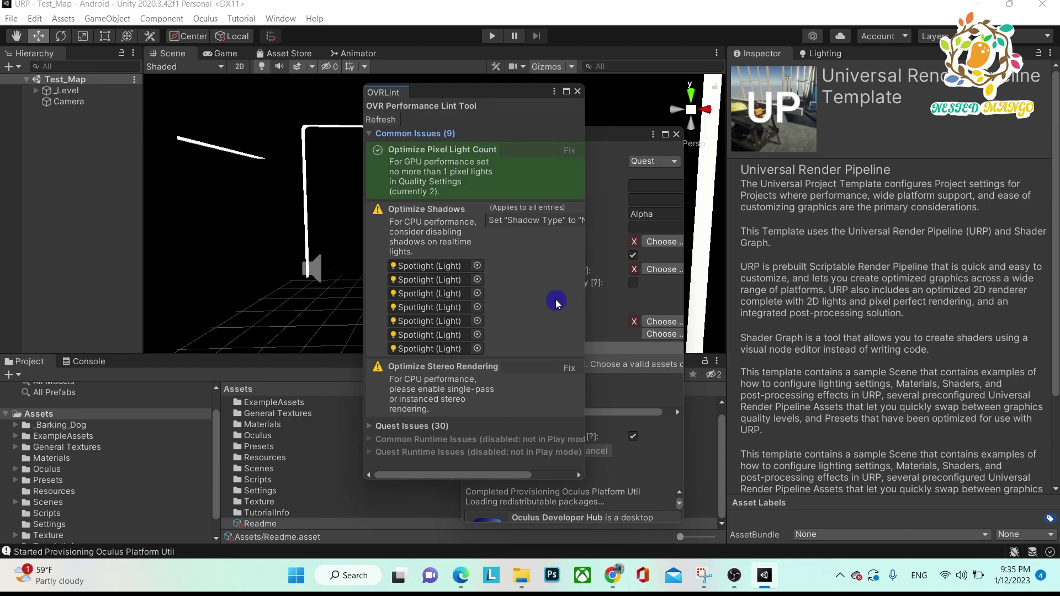
left_click(574, 368)
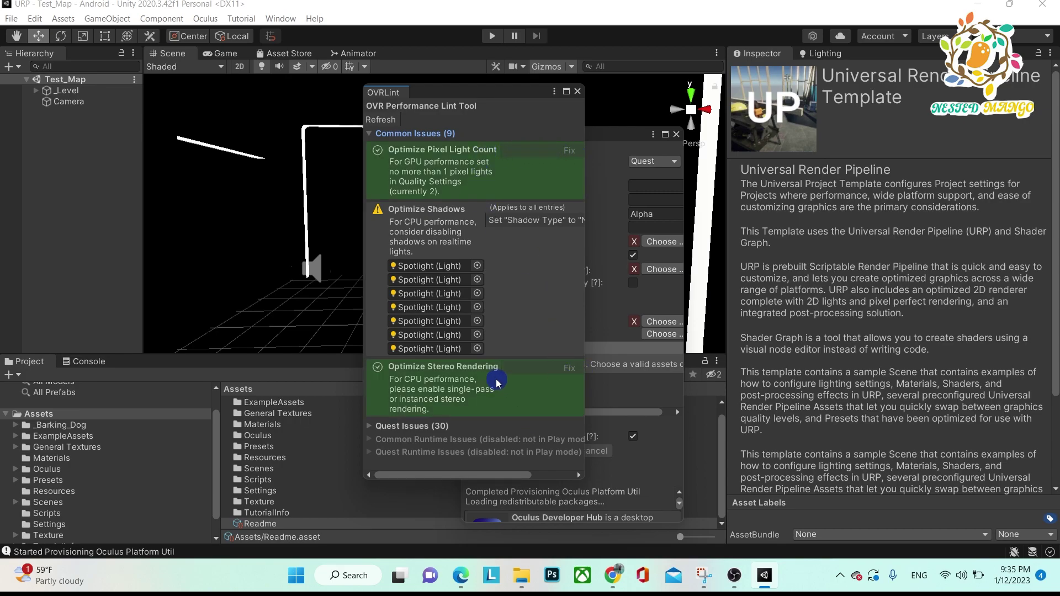
left_click(381, 426)
scroll(481, 369, "down", 5)
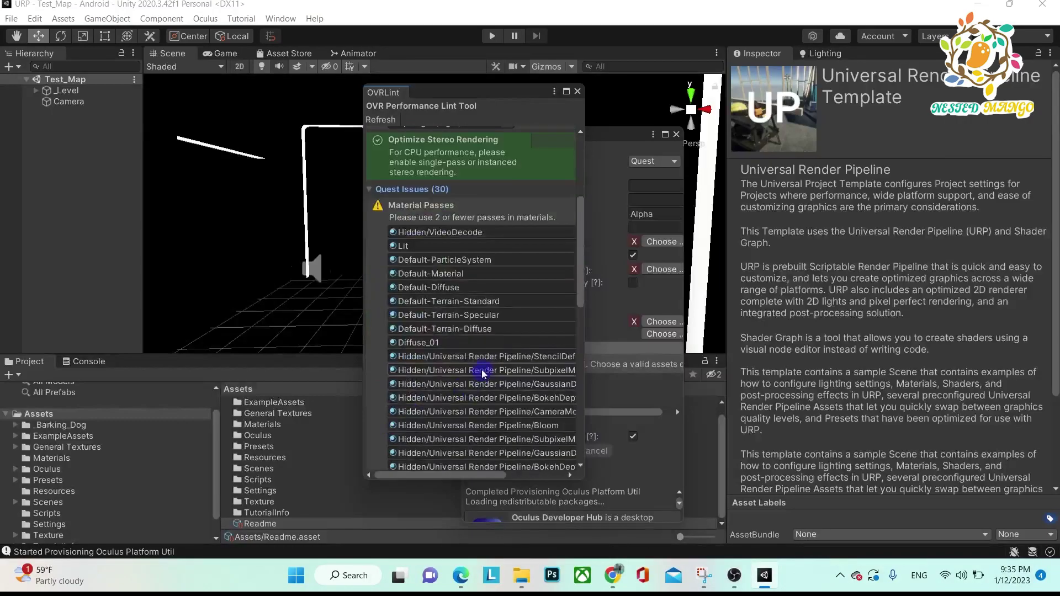
scroll(478, 325, "down", 4)
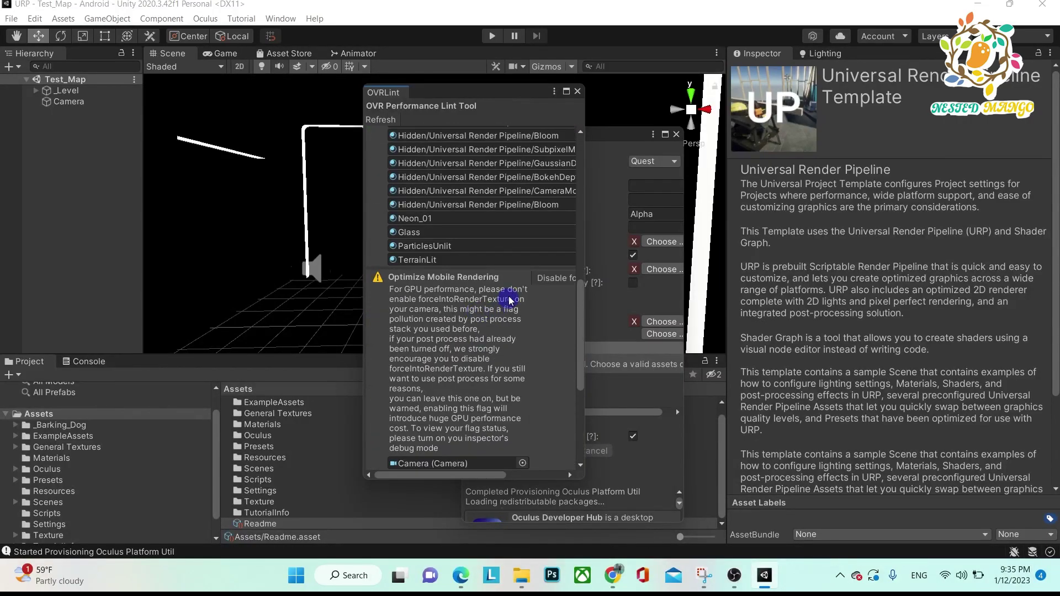
scroll(509, 289, "up", 4)
scroll(506, 291, "down", 10)
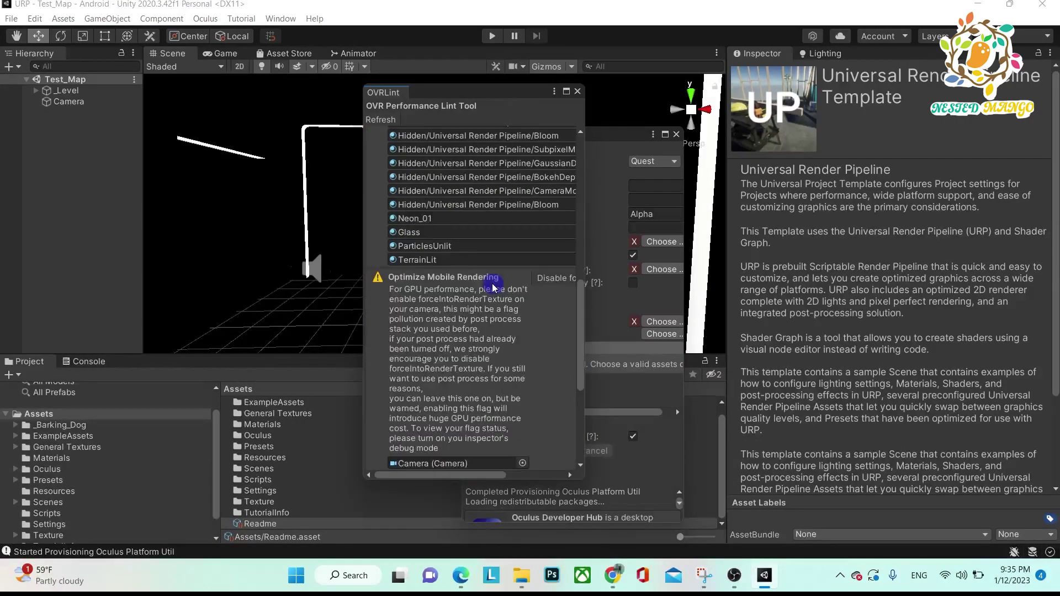
scroll(496, 284, "up", 10)
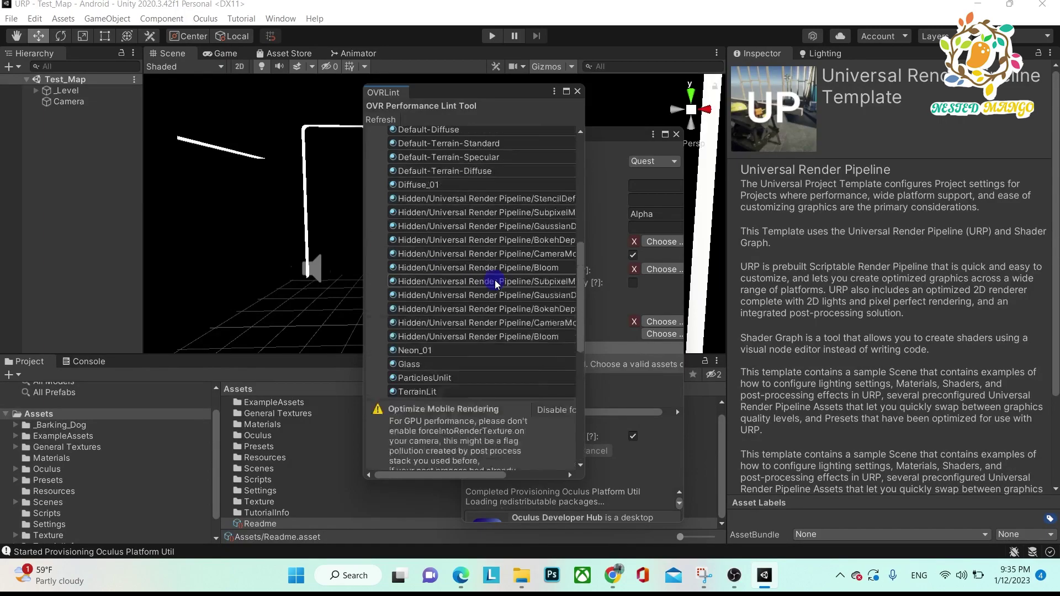
Step: Close the lint results, uncheck Run OVR Lint (Recommended), and maximize the OVR Platform Tool
left_click(578, 91)
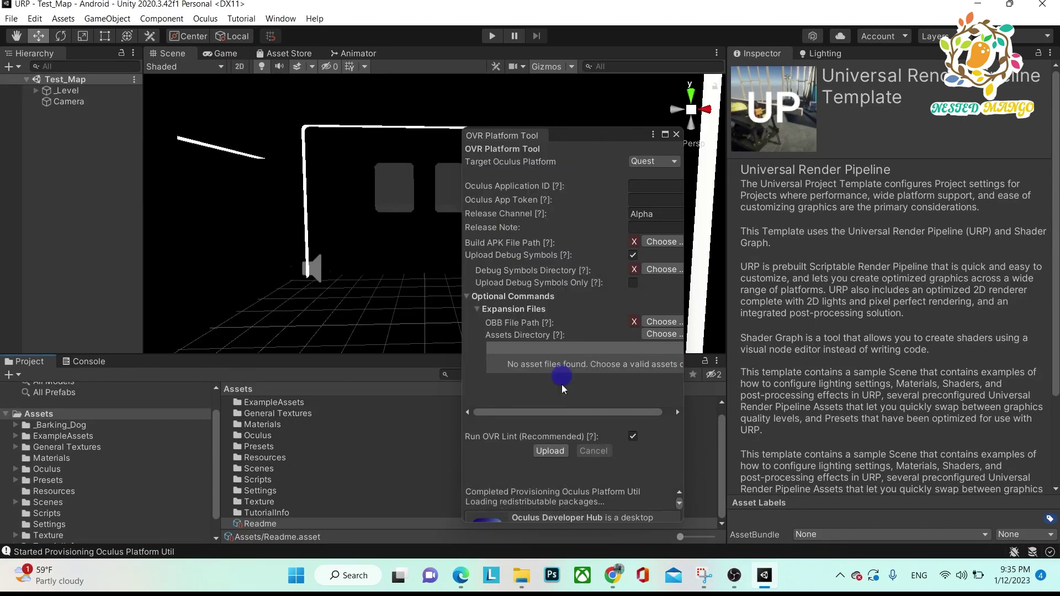
left_click(633, 436)
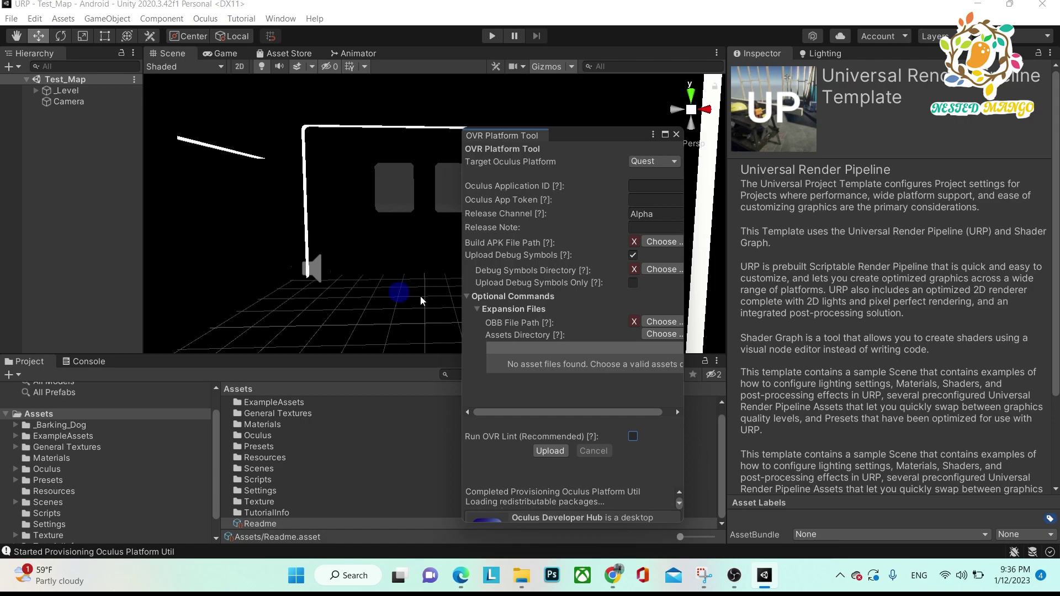
left_click(665, 135)
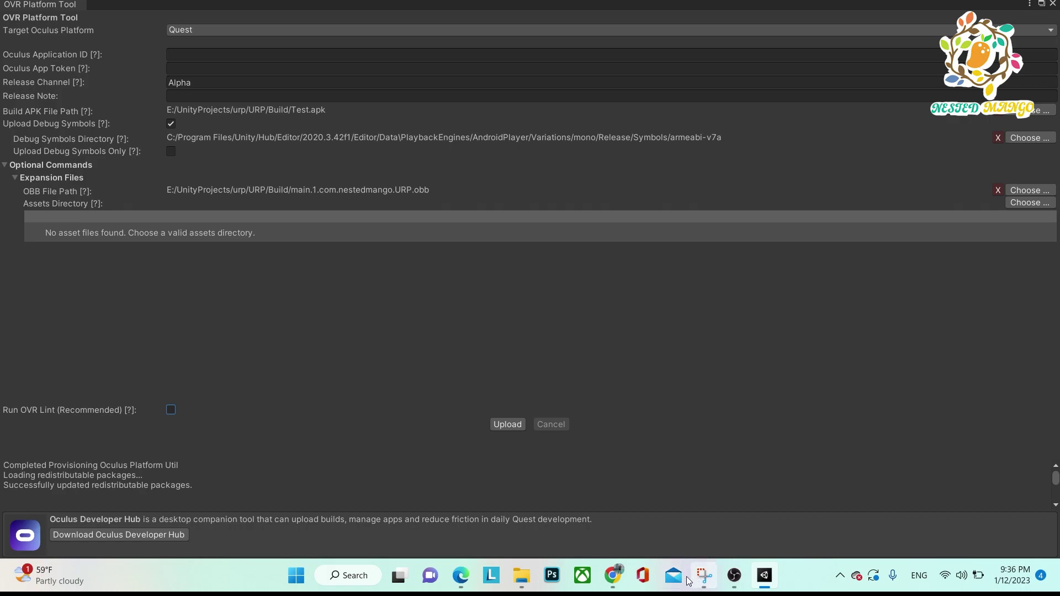
Step: Check the annotated App ID and App Secret screenshot, then close the OVR Platform Tool to return to Test_Map
mouse_move(614, 577)
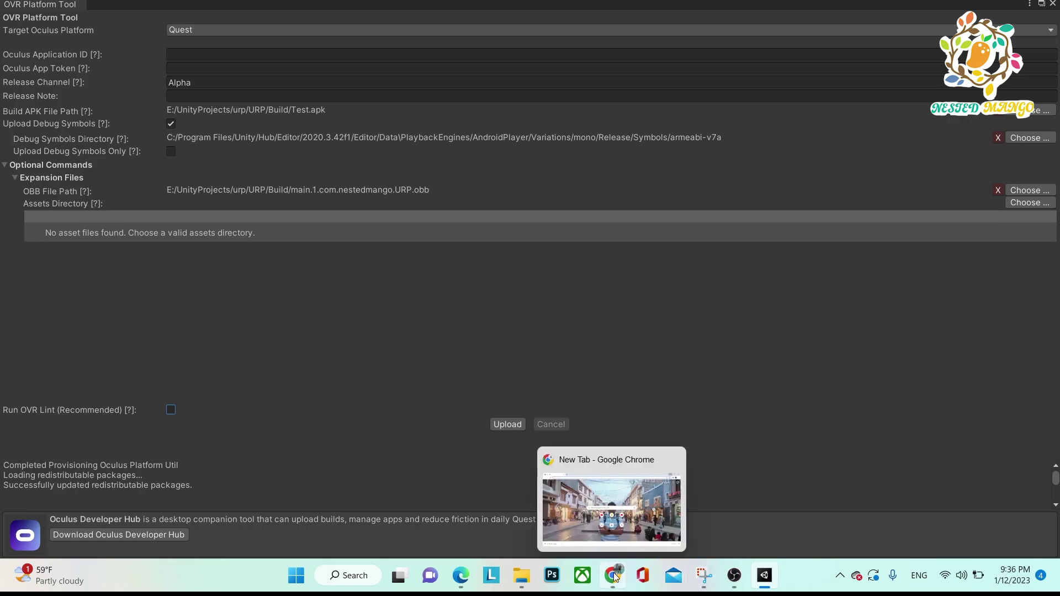
left_click(704, 576)
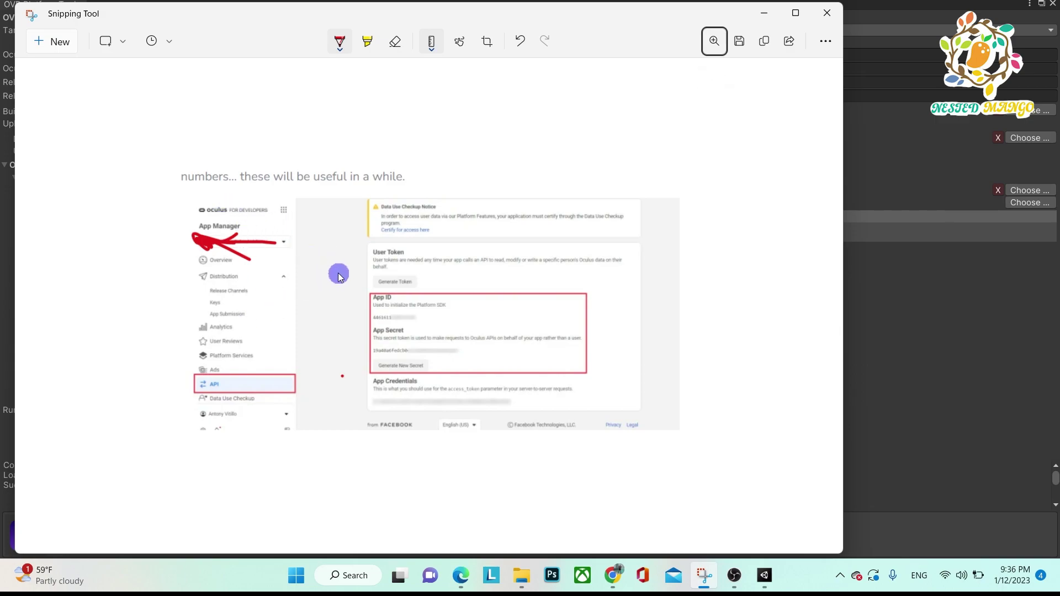
left_click(765, 11)
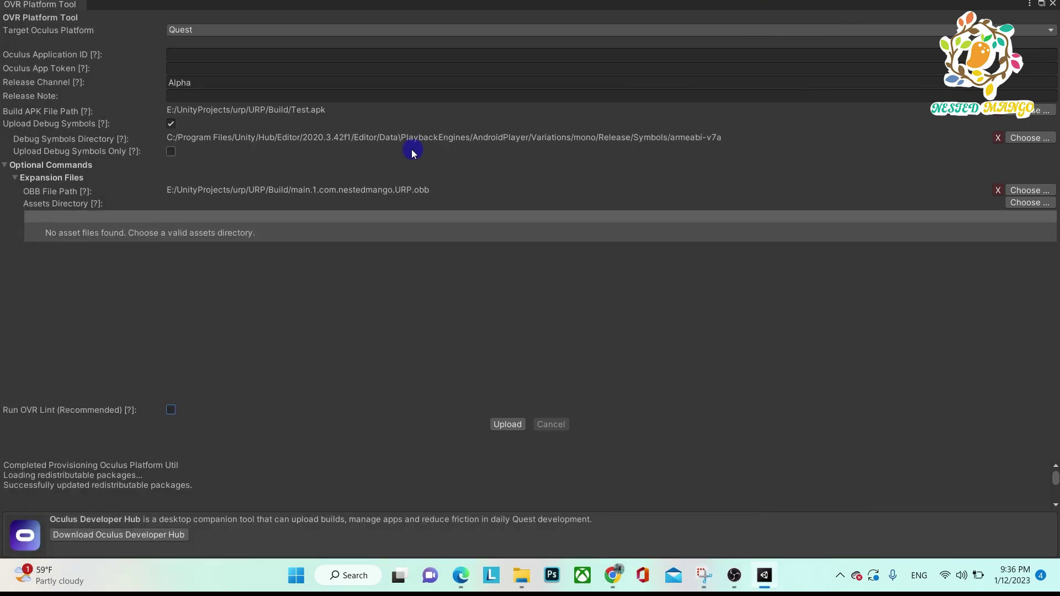
left_click(1052, 3)
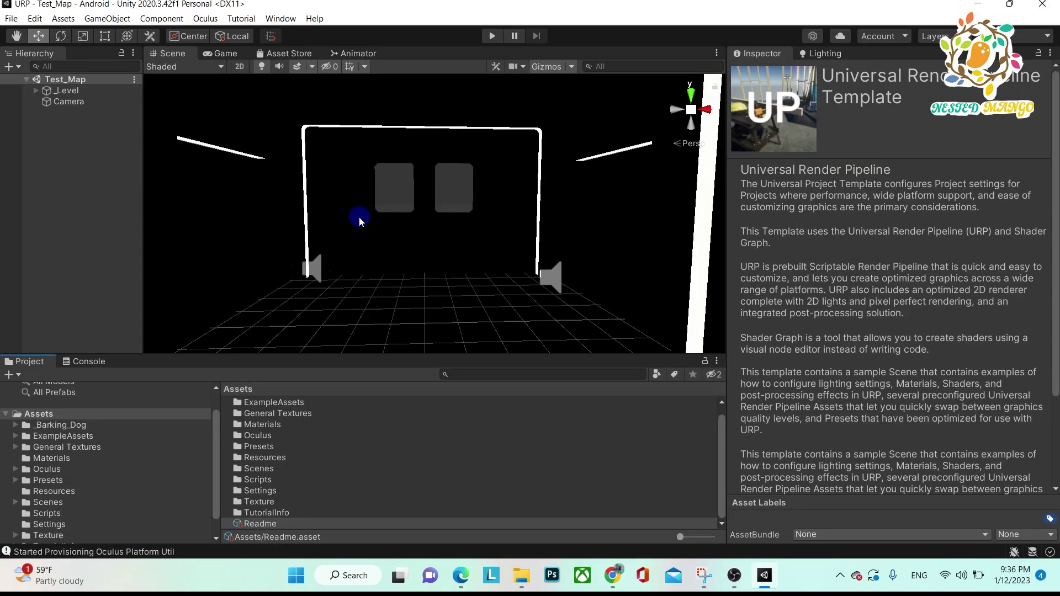